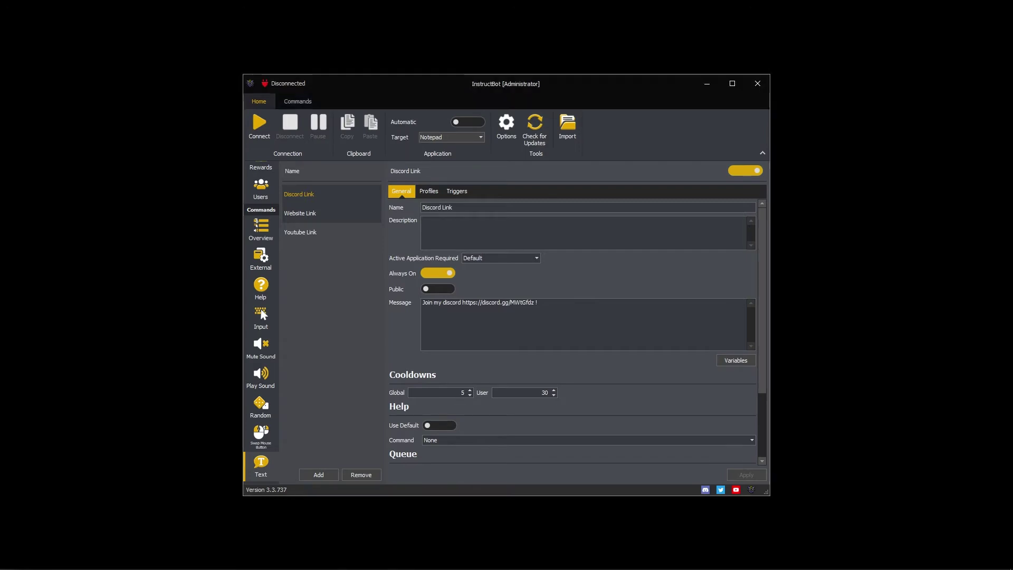
- Examine the triggers of the existing Discord Link command and the list of ignored users
{"action": "left_click", "coordinate": [457, 191]}
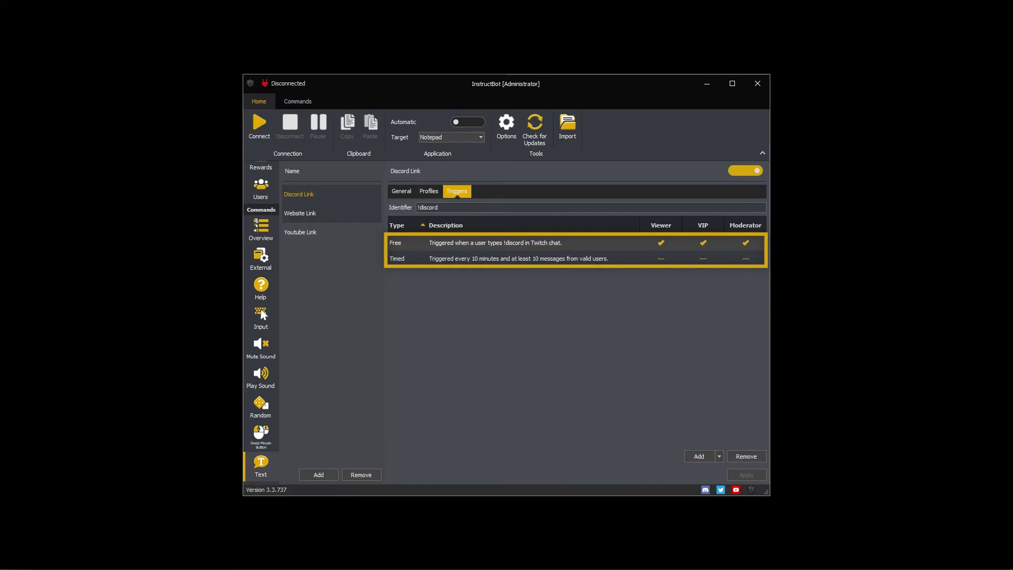
{"action": "left_click", "coordinate": [261, 190]}
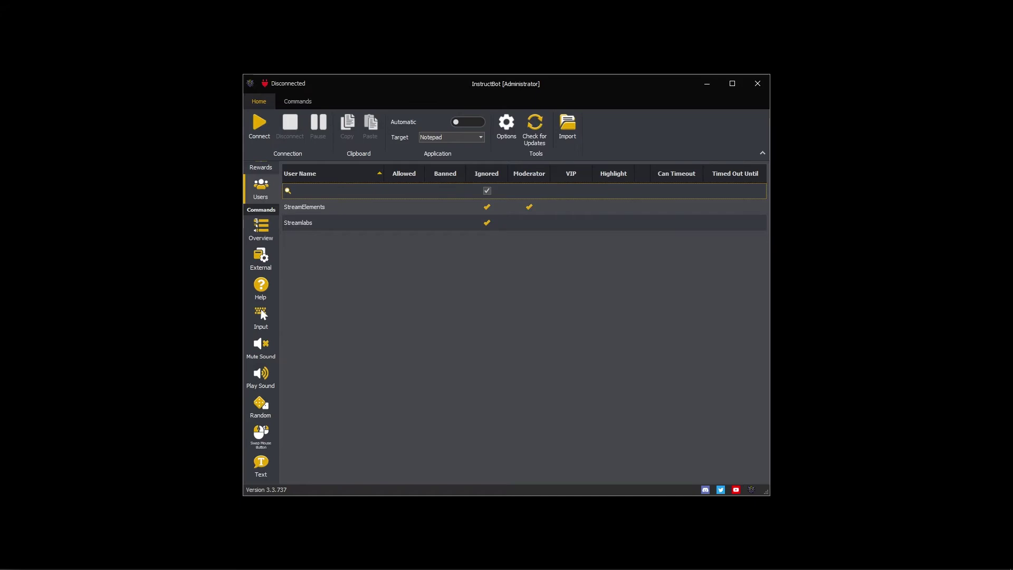
- Add a text command named "Discord Link" with description "Output a join my discord message into chat" and Always On enabled
{"action": "left_click", "coordinate": [261, 465]}
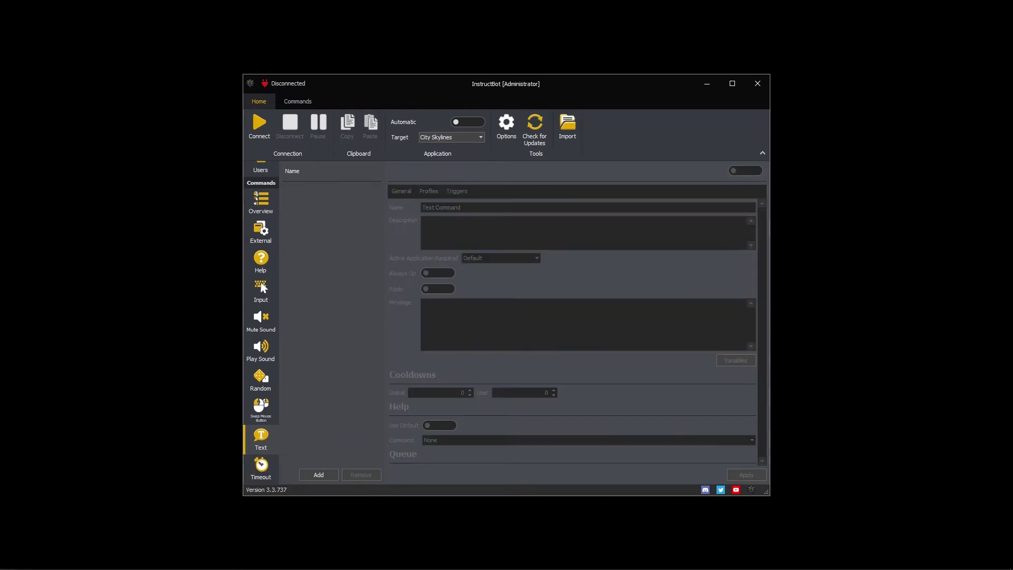
{"action": "left_click", "coordinate": [318, 474]}
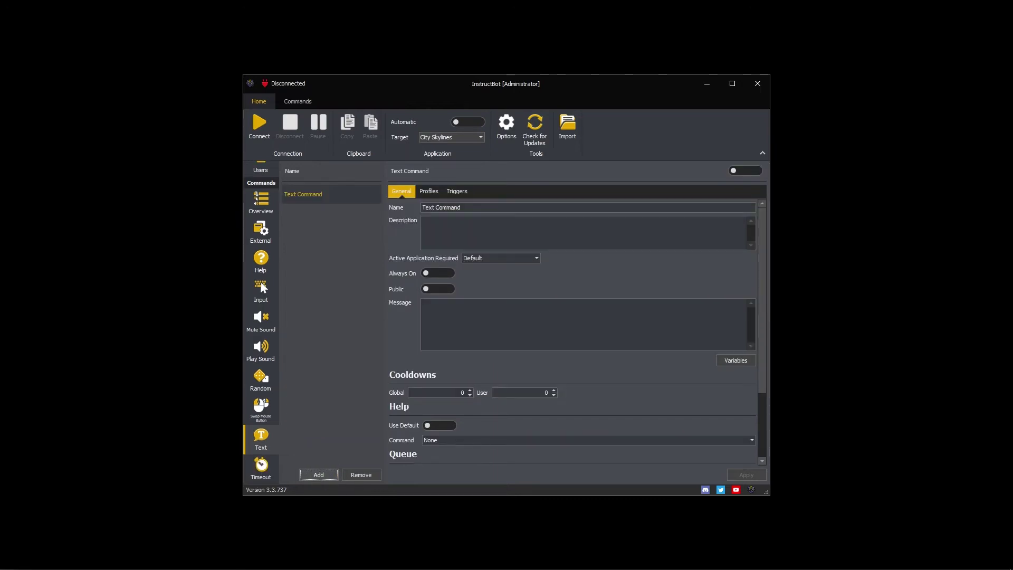
{"action": "key", "text": "ctrl+a"}
{"action": "type", "text": "Discord Link"}
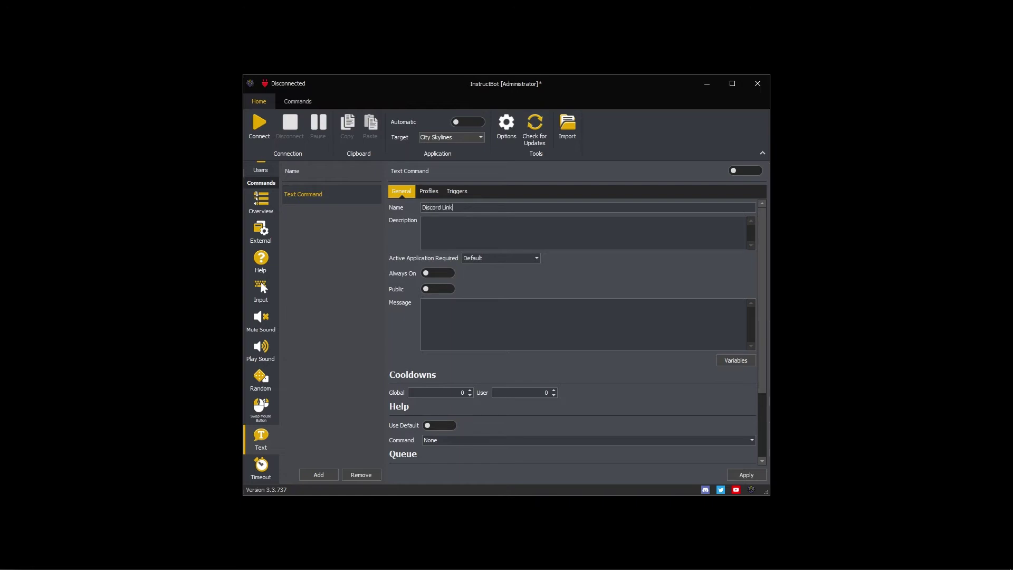
{"action": "type", "text": "Output a join my discord message into chat"}
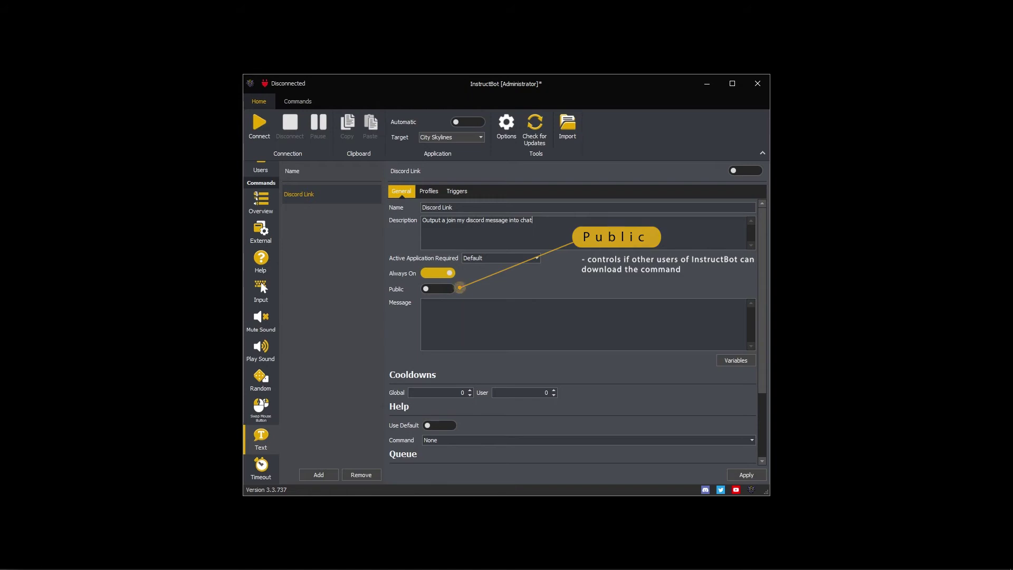
{"action": "left_click", "coordinate": [379, 302]}
{"action": "type", "text": "Join my"}
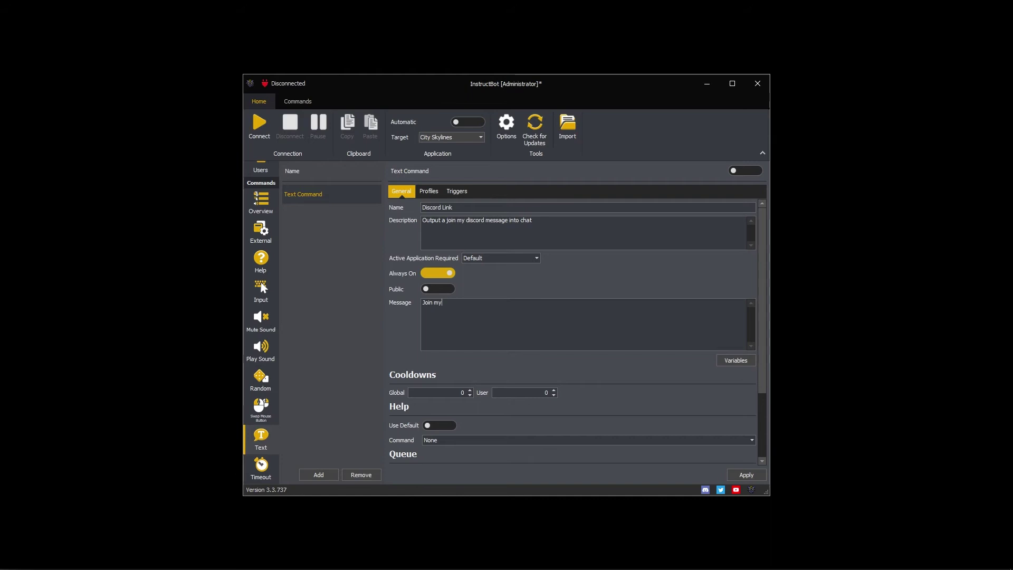
{"action": "type", "text": " discord"}
{"action": "type", "text": "https://discord.gg/MWtGfdz"}
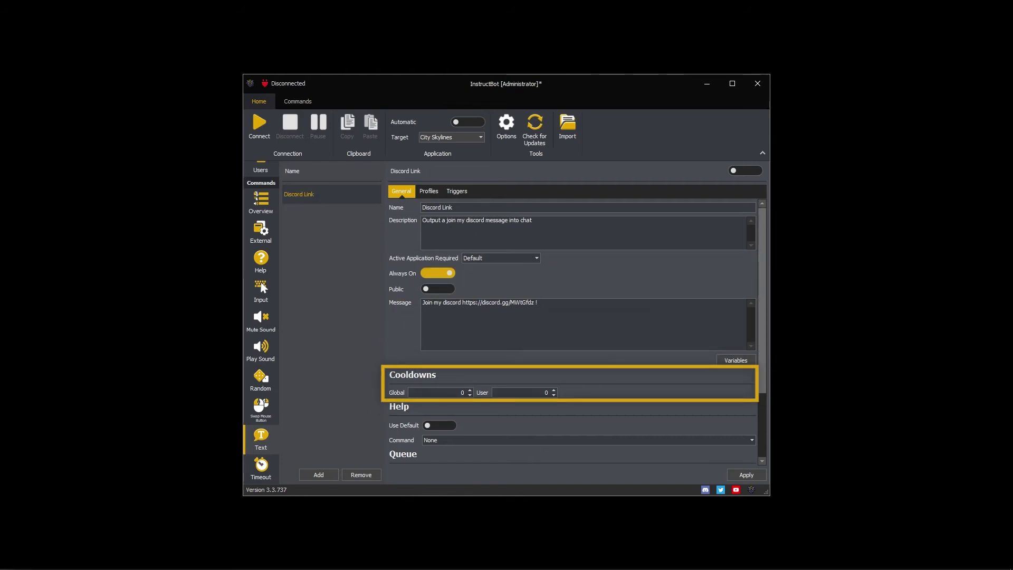
- Set the command's cooldowns to 5 for Global and 30 for User
{"action": "scroll", "coordinate": [572, 332], "scroll_direction": "down", "scroll_amount": 2}
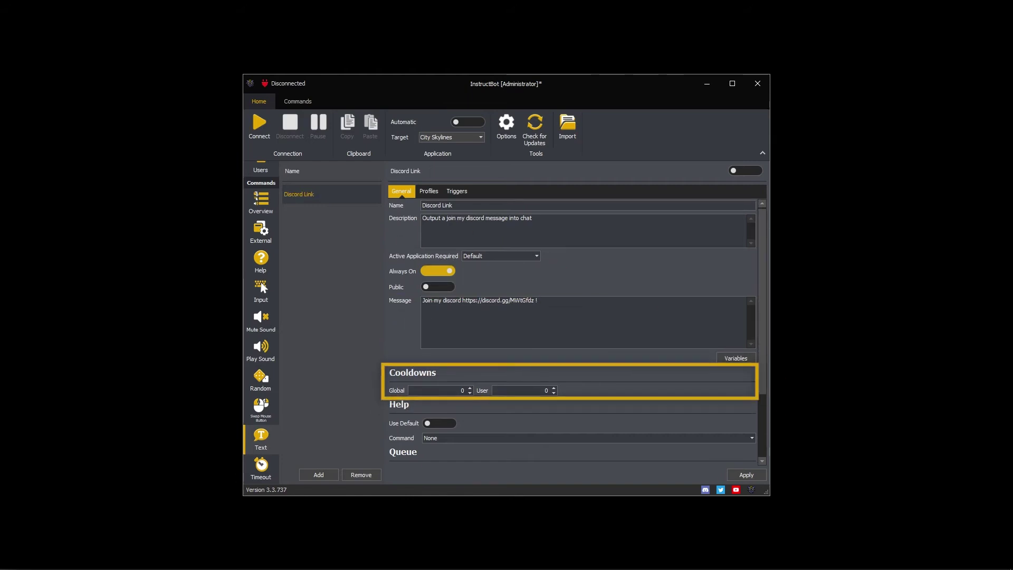
{"action": "scroll", "coordinate": [573, 333], "scroll_direction": "down", "scroll_amount": 2}
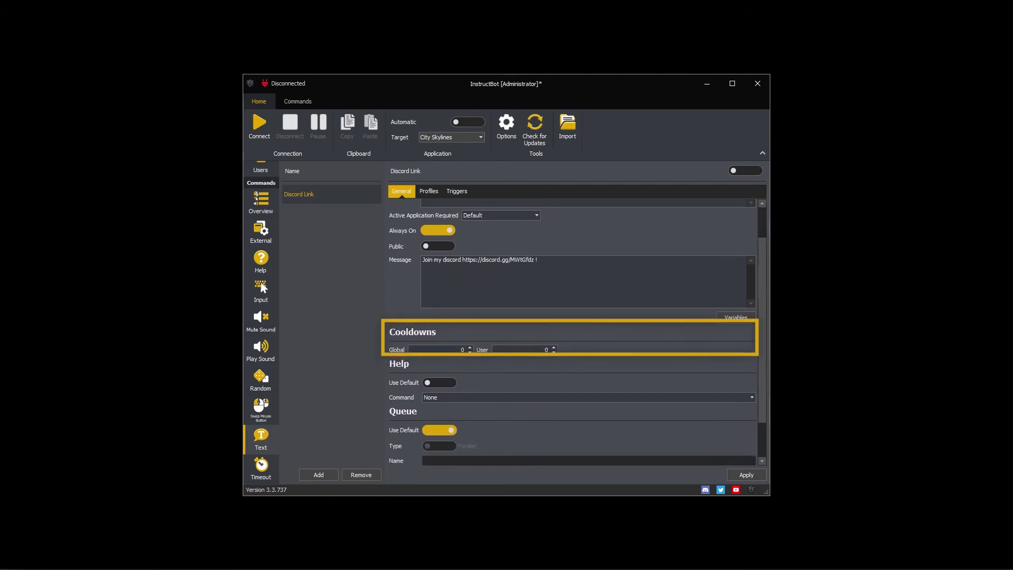
{"action": "scroll", "coordinate": [572, 332], "scroll_direction": "down", "scroll_amount": 1}
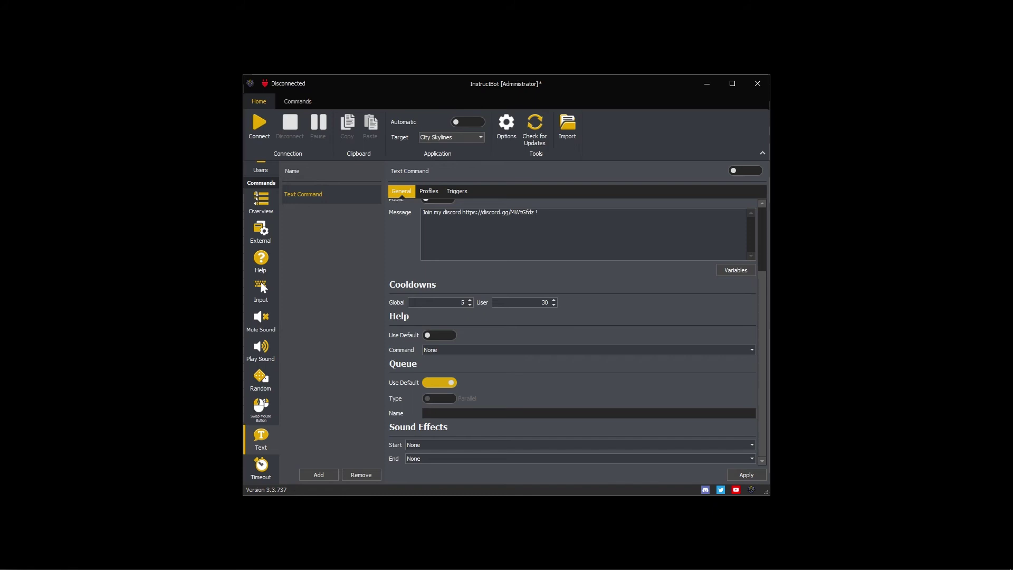
{"action": "left_click", "coordinate": [547, 302]}
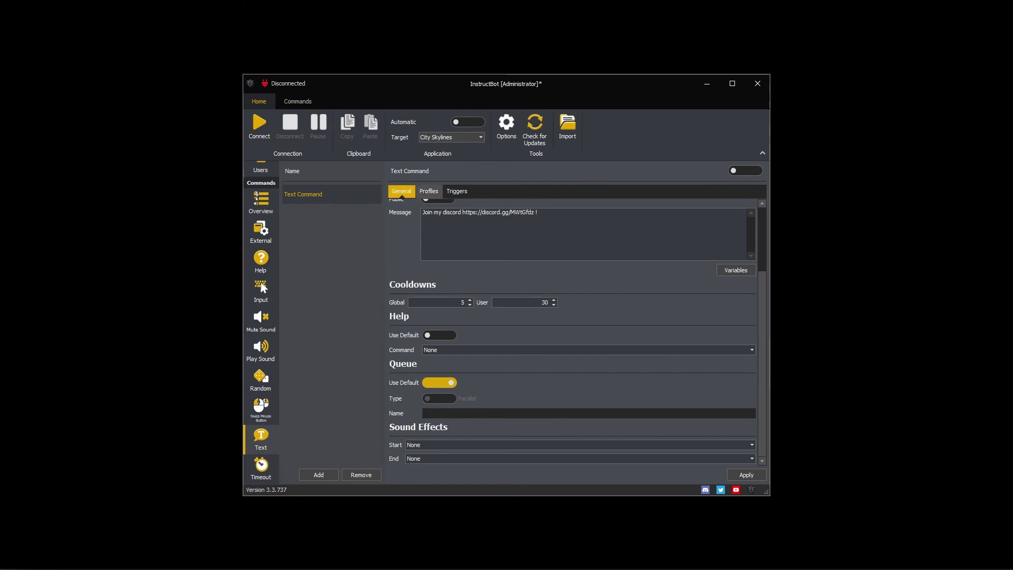
- Set the command's trigger identifier to "!discord" and add a Free trigger
{"action": "left_click", "coordinate": [429, 191]}
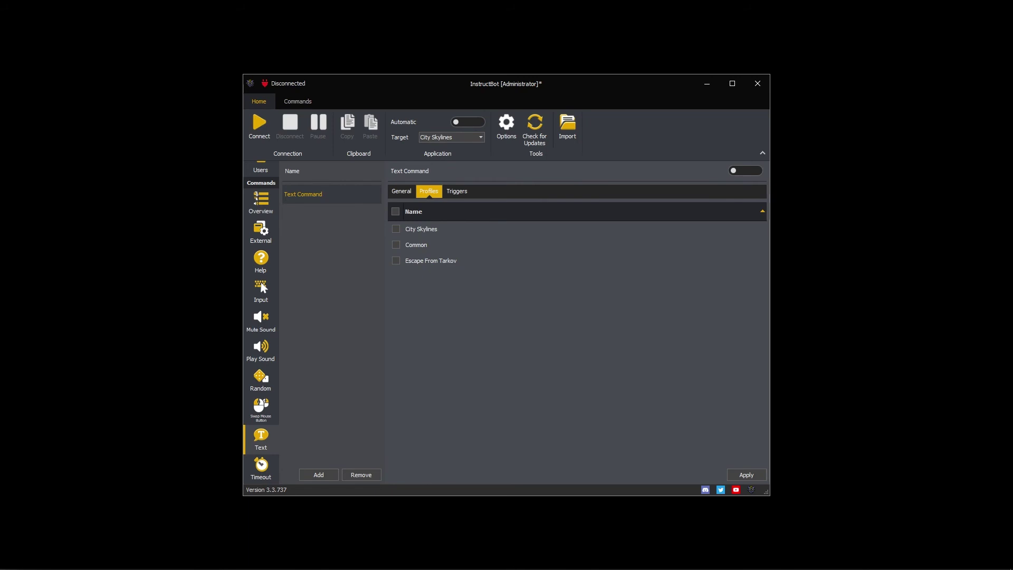
{"action": "left_click", "coordinate": [456, 191]}
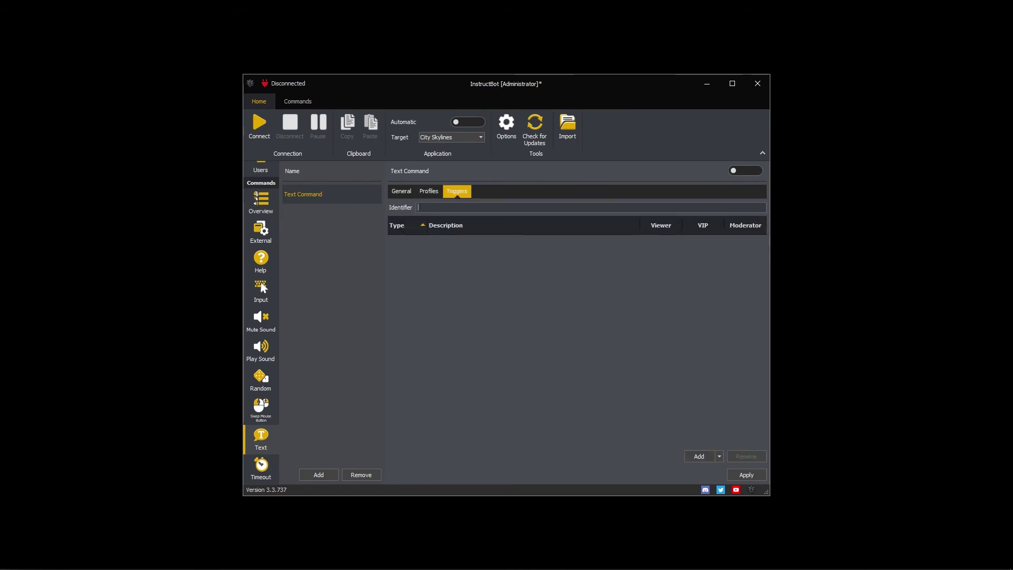
{"action": "type", "text": "discord"}
{"action": "key", "text": "Home"}
{"action": "type", "text": "!"}
{"action": "left_click", "coordinate": [719, 455]}
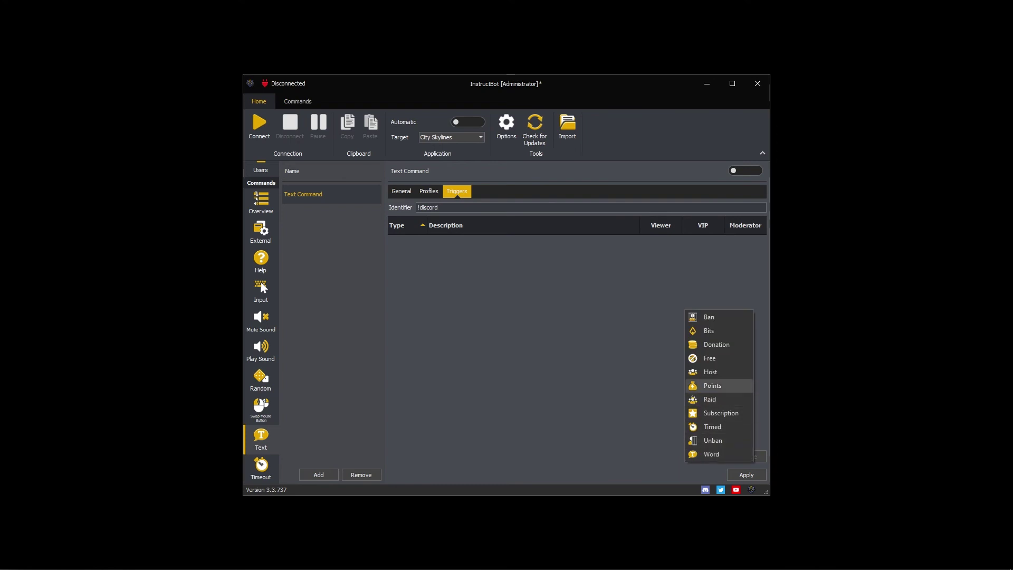
{"action": "left_click", "coordinate": [709, 359]}
- Add a Timed trigger with a frequency of 10 minutes and a minimum of 10 messages
{"action": "left_click", "coordinate": [719, 456]}
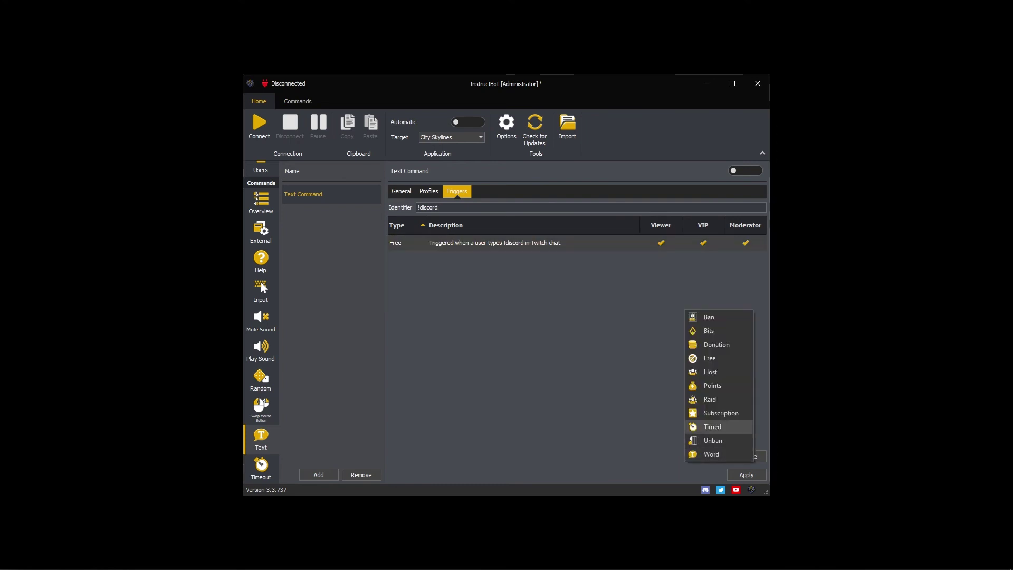
{"action": "left_click", "coordinate": [712, 427]}
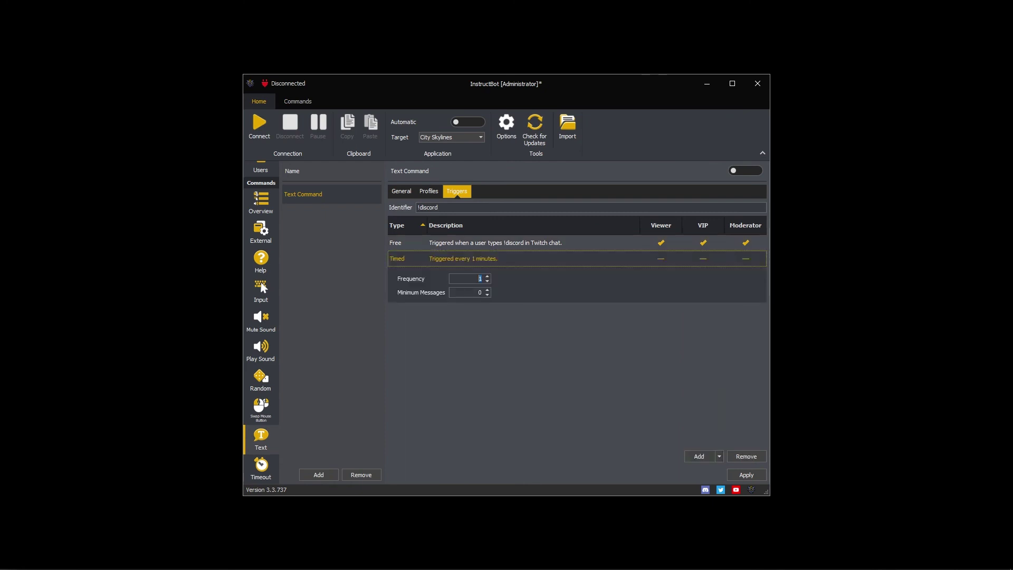
{"action": "type", "text": "19"}
{"action": "key", "text": "BackSpace"}
{"action": "key", "text": "Tab"}
{"action": "type", "text": "1"}
{"action": "key", "text": "Tab"}
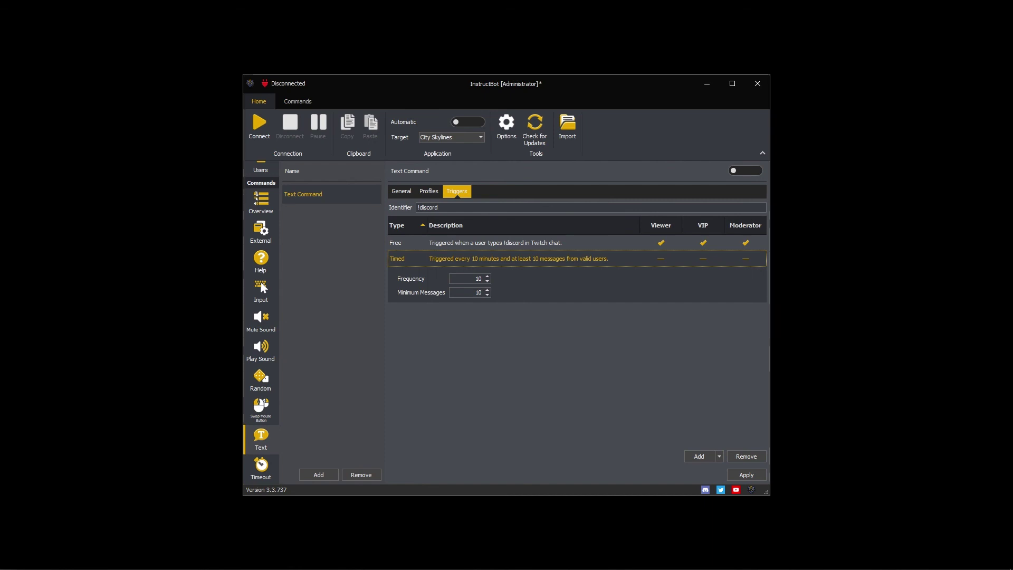
{"action": "key", "text": "Return"}
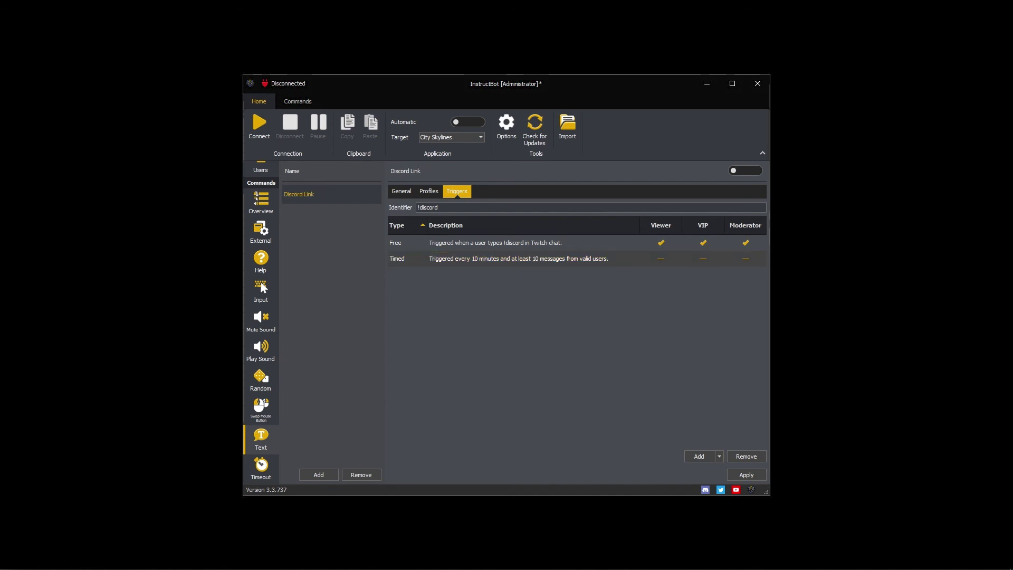
- Enable the Discord Link command and apply its settings
{"action": "left_click", "coordinate": [748, 170]}
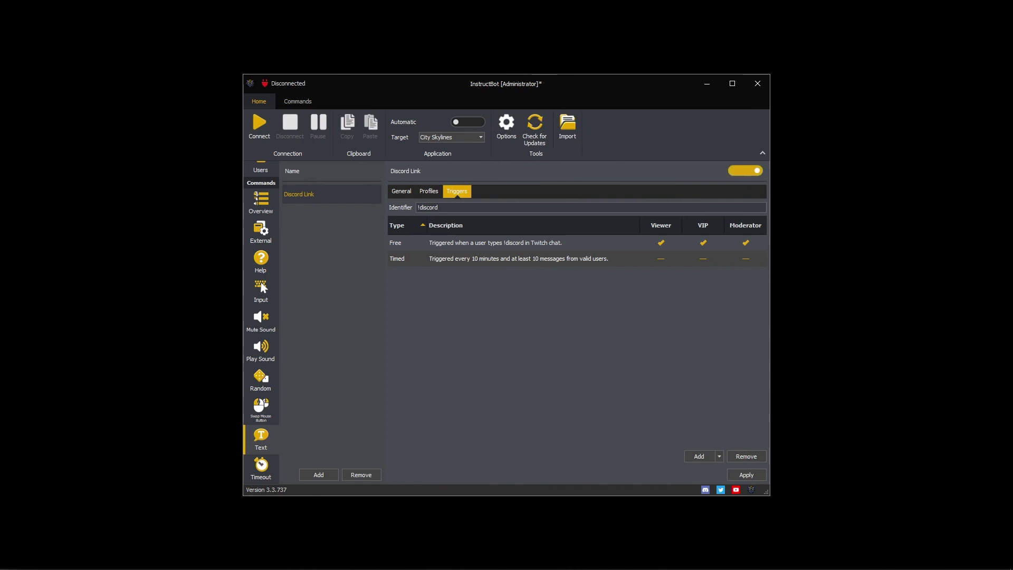
{"action": "left_click", "coordinate": [746, 474]}
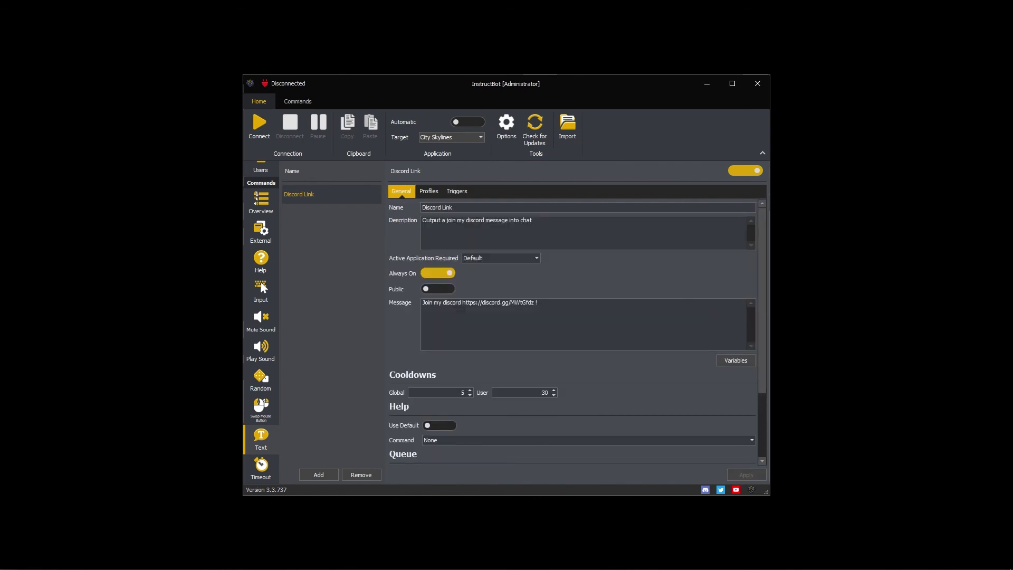